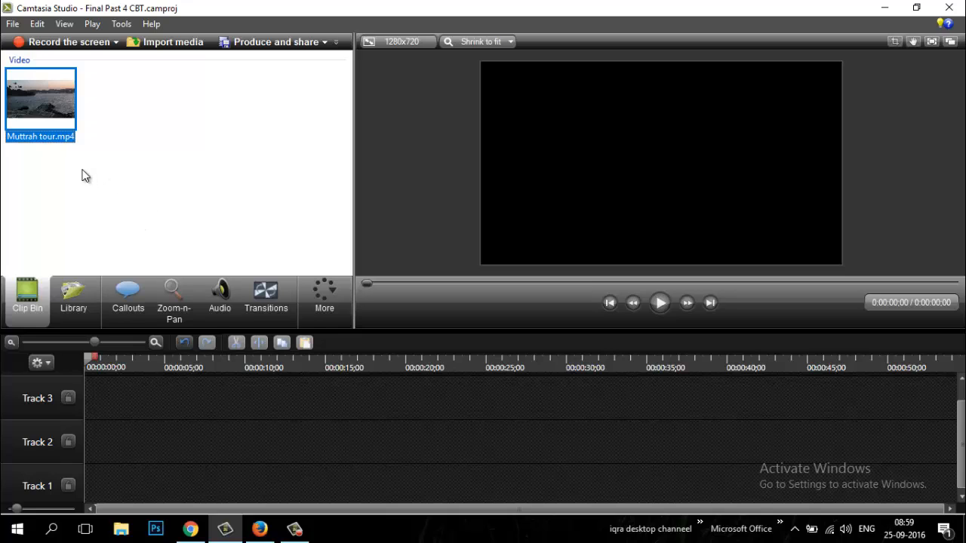
# Step: Place Muttrah tour.mp4 at the start of Track 2, preview its playback and return the playhead near the beginning
pyautogui.moveTo(40, 131); pyautogui.dragTo(106, 442)
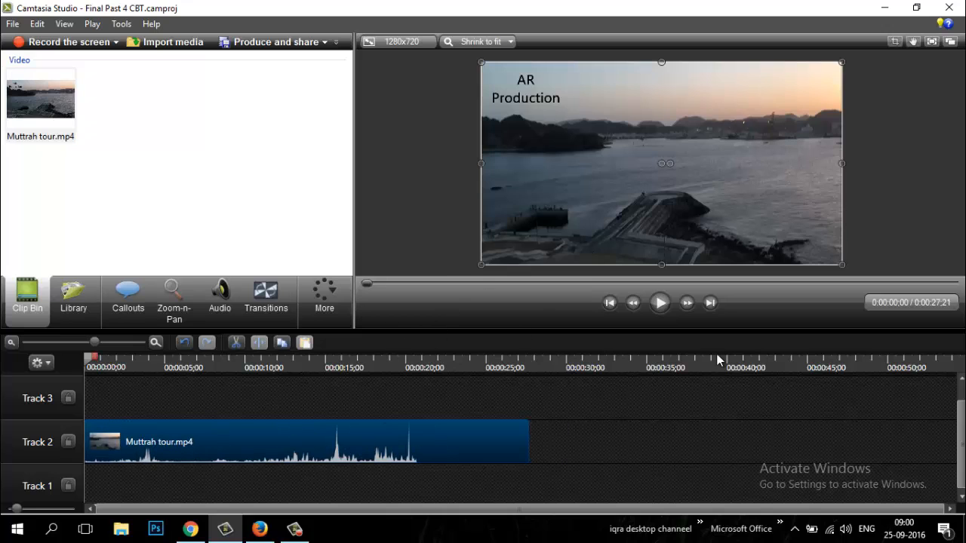
pyautogui.click(655, 303)
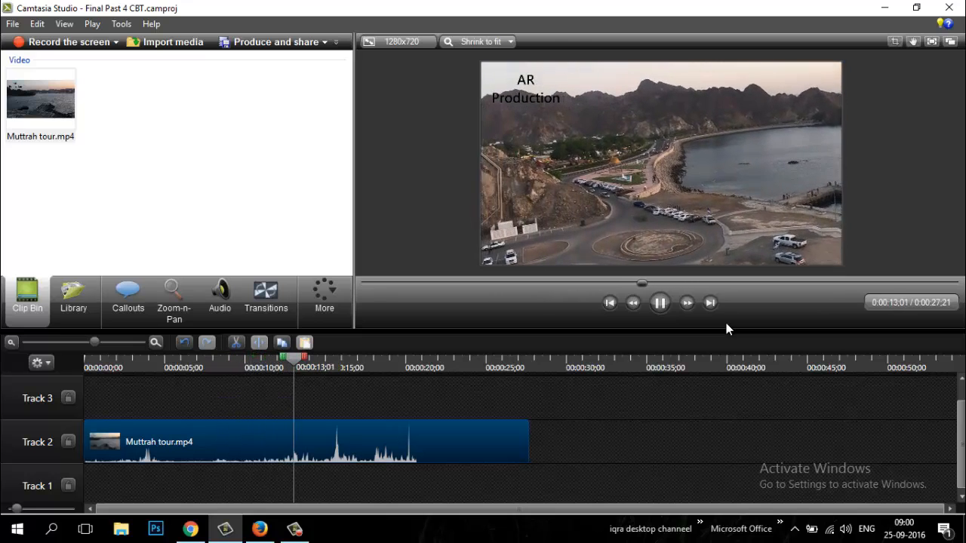
pyautogui.click(666, 308)
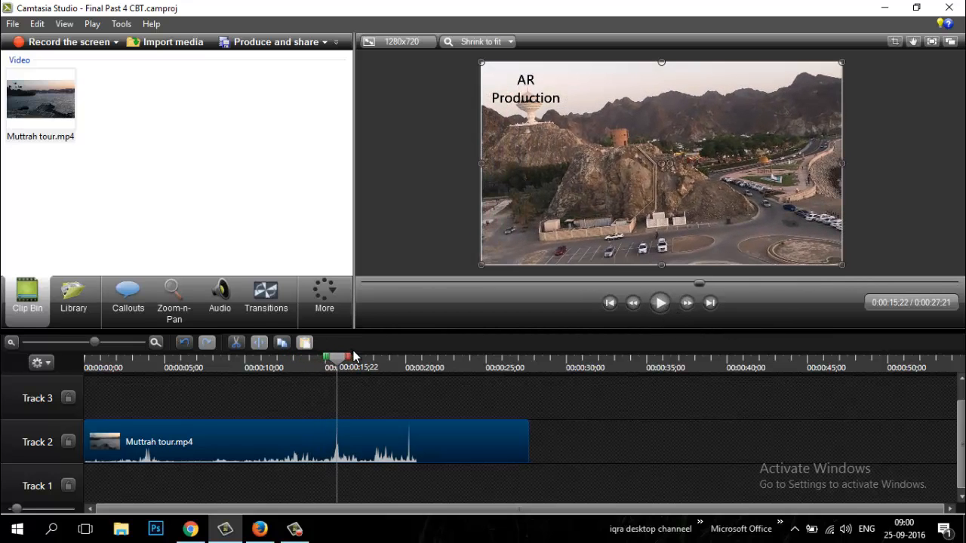
pyautogui.moveTo(340, 365); pyautogui.dragTo(101, 385)
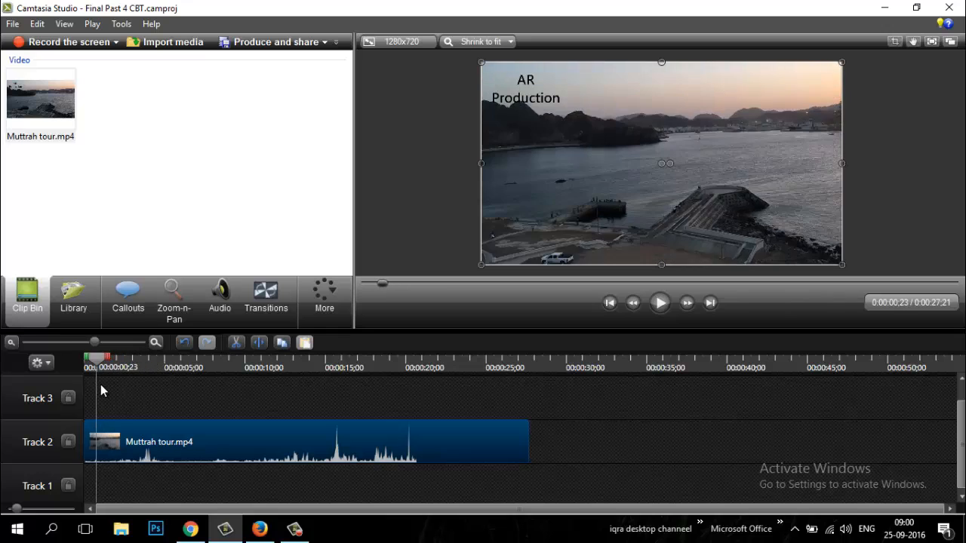
# Step: Set the clip speed of Muttrah tour.mp4 on Track 2 to 50% of the original
pyautogui.rightClick(195, 442)
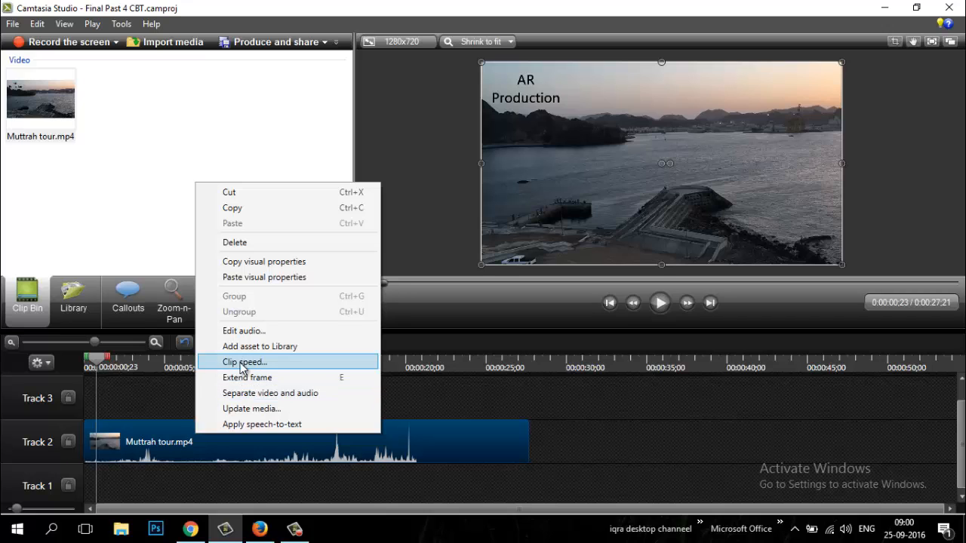
pyautogui.click(37, 24)
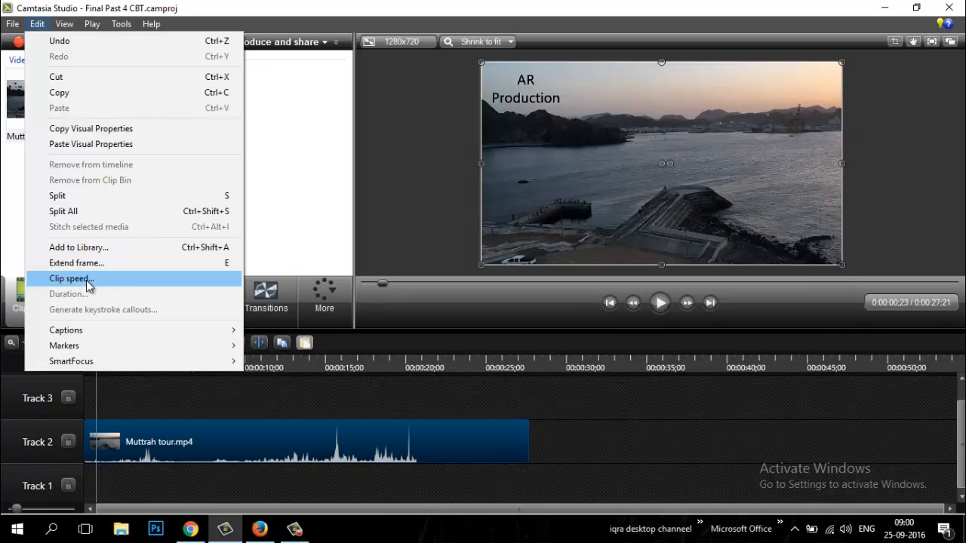
pyautogui.rightClick(254, 435)
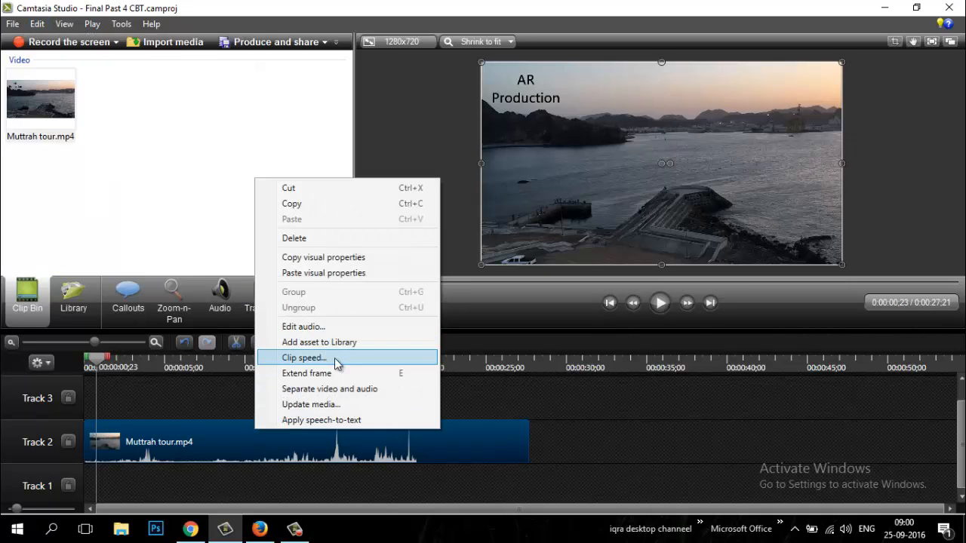
pyautogui.click(334, 357)
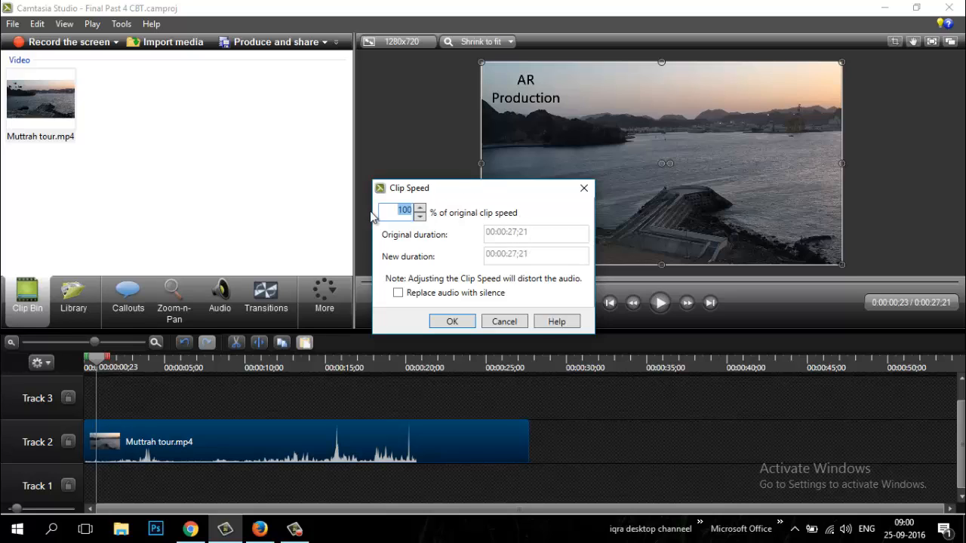
pyautogui.click(407, 212)
pyautogui.doubleClick(397, 211)
pyautogui.click(417, 212)
pyautogui.write('50')
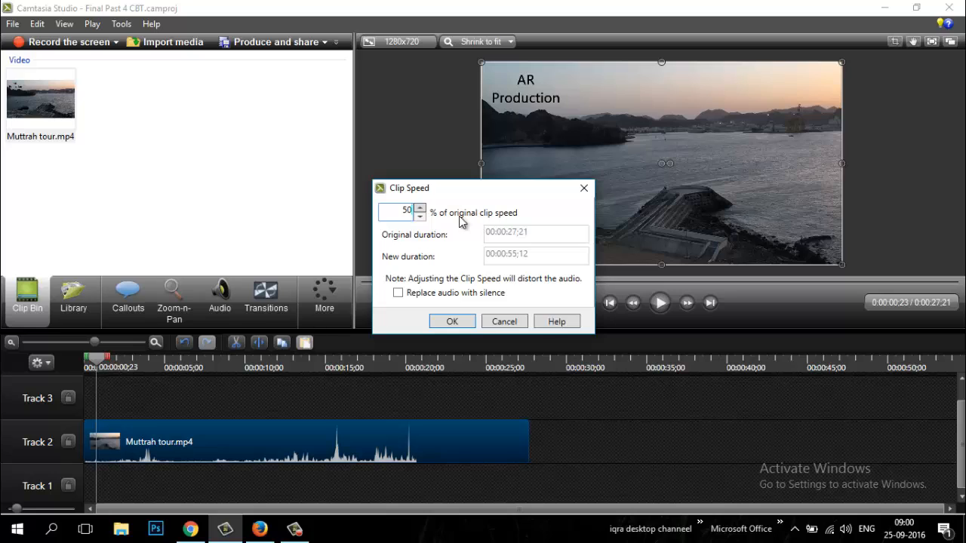
pyautogui.click(420, 208)
pyautogui.click(421, 208)
pyautogui.click(420, 208)
pyautogui.doubleClick(392, 210)
pyautogui.click(398, 296)
pyautogui.click(446, 323)
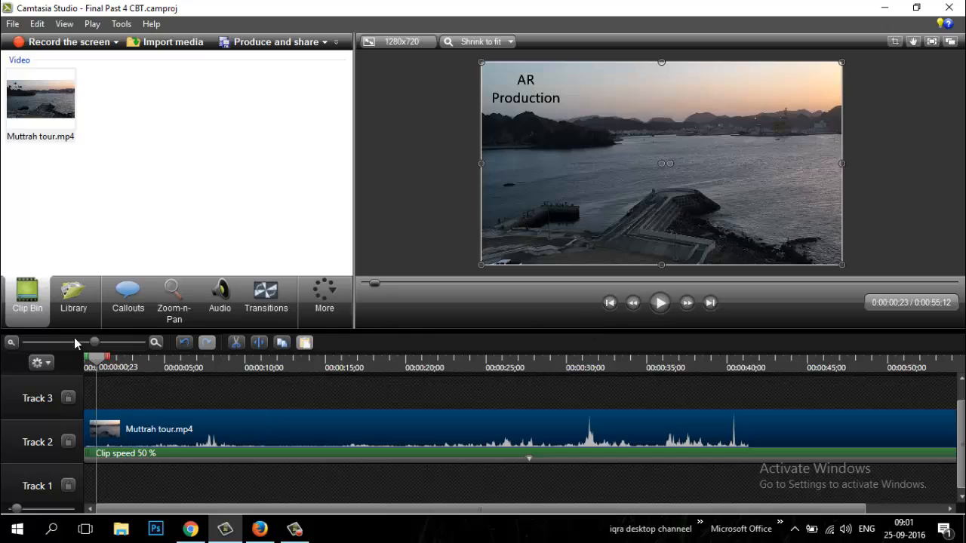
# Step: Preview the slowed clip from about the 24-second mark, and return the playhead to the timeline start
pyautogui.click(504, 410)
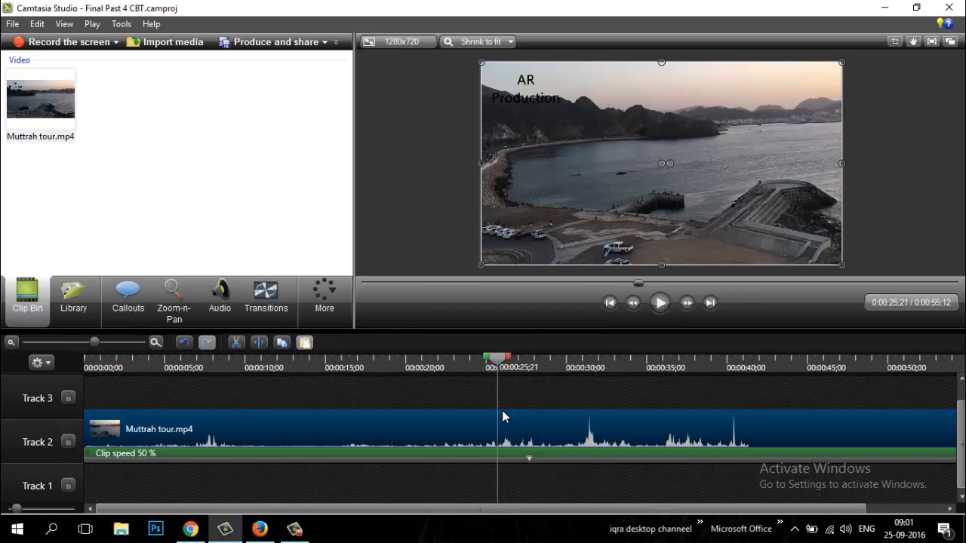
pyautogui.click(480, 414)
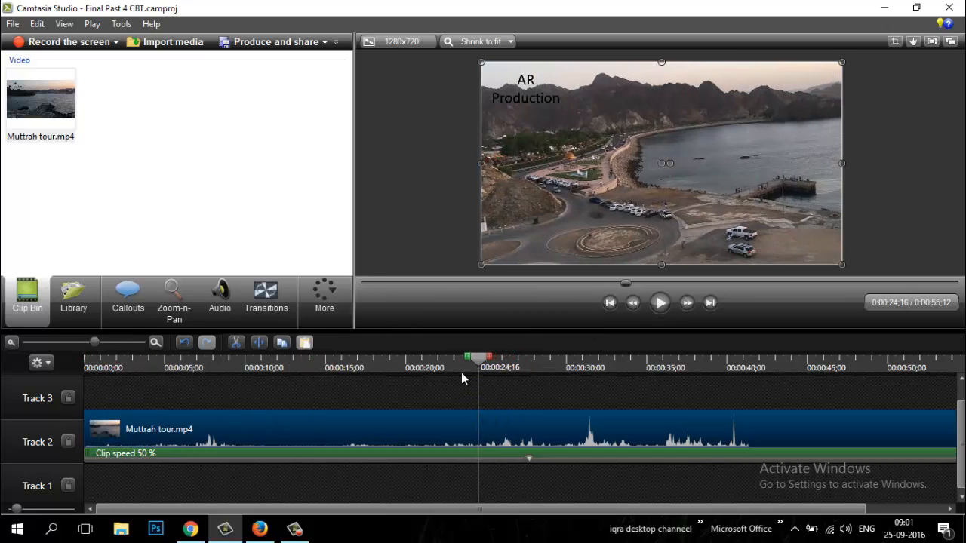
pyautogui.click(660, 304)
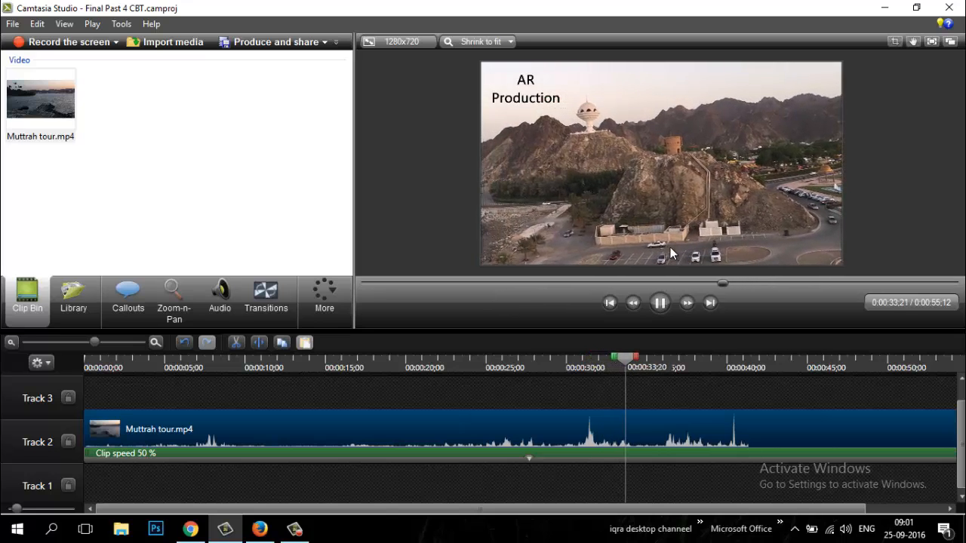
pyautogui.click(661, 303)
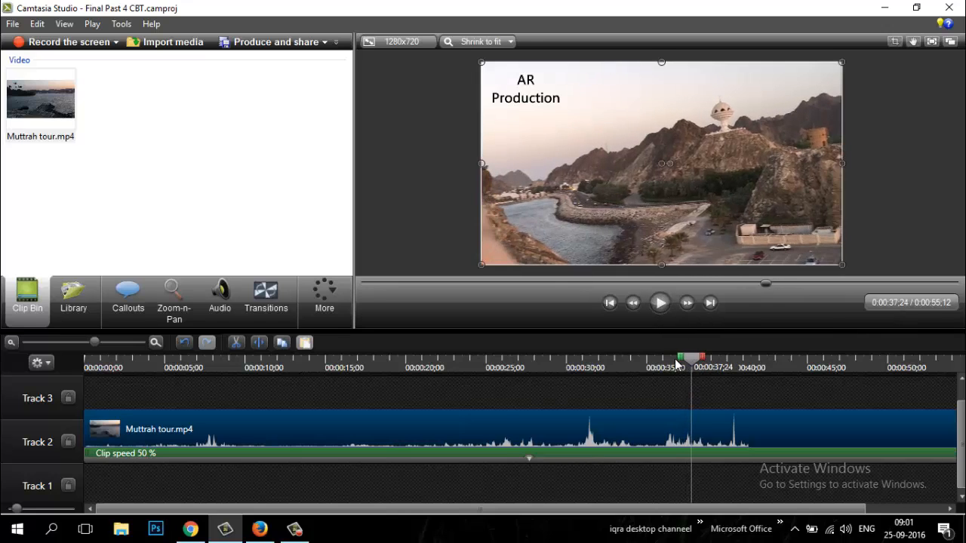
pyautogui.moveTo(684, 360); pyautogui.dragTo(5, 391)
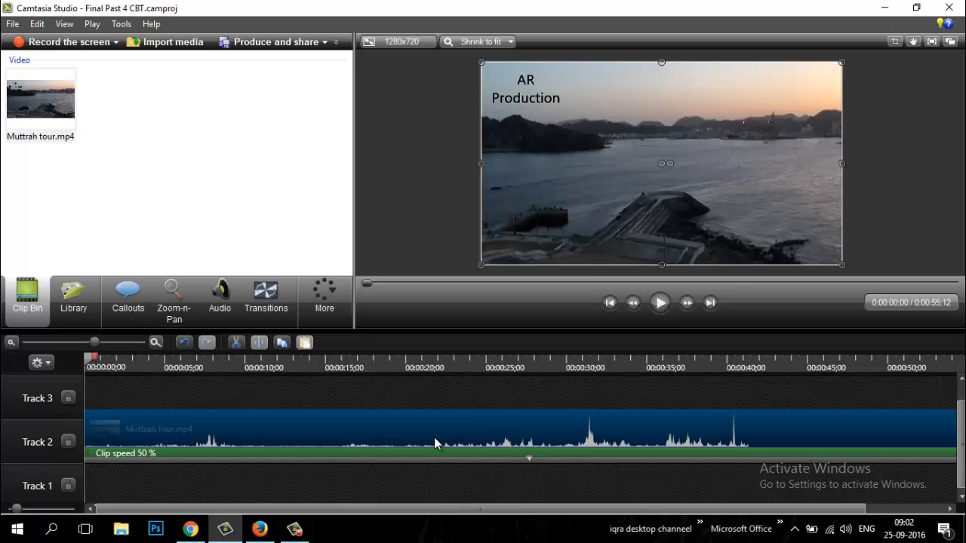
# Step: Change the clip speed of Muttrah tour.mp4 on Track 2 to 180% of the original
pyautogui.rightClick(375, 417)
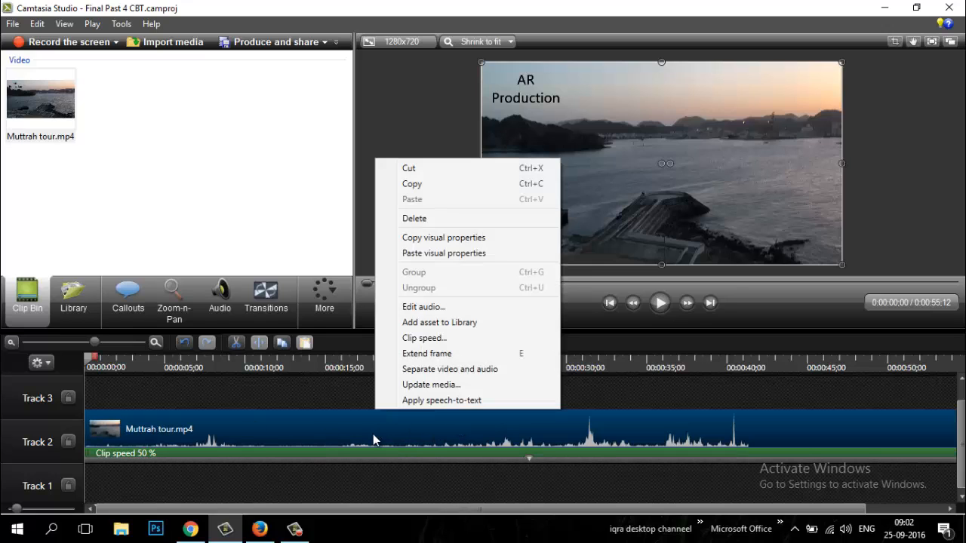
pyautogui.click(441, 344)
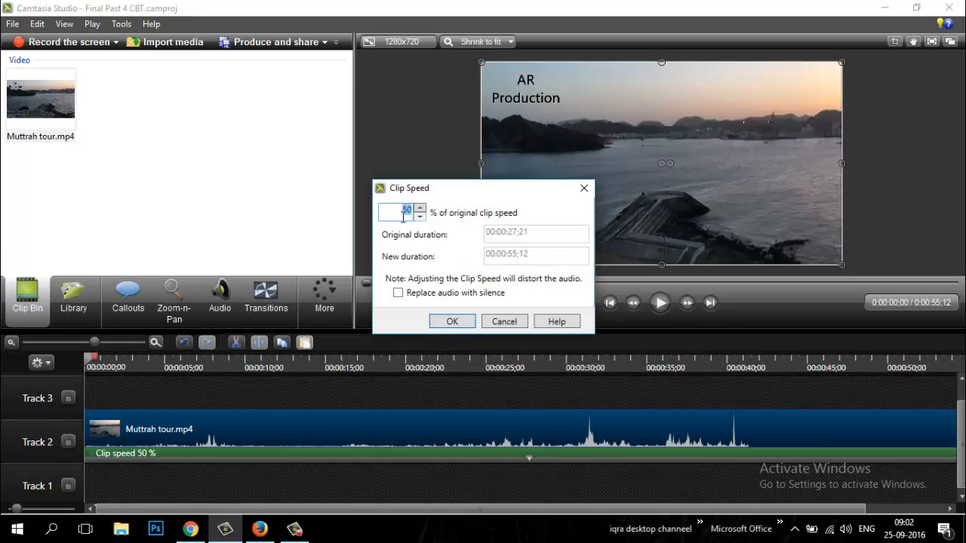
pyautogui.write('100')
pyautogui.moveTo(399, 210); pyautogui.dragTo(470, 214)
pyautogui.write('18')
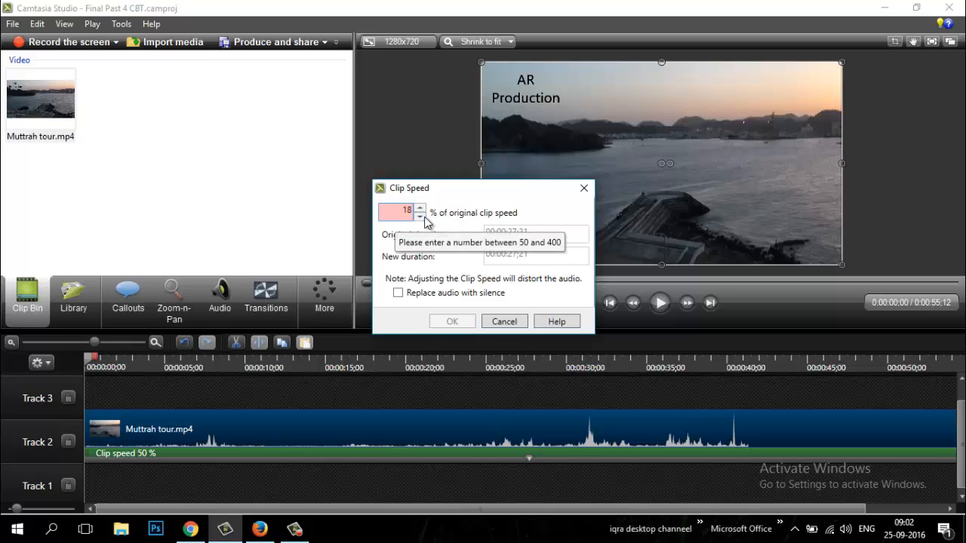
pyautogui.write('0')
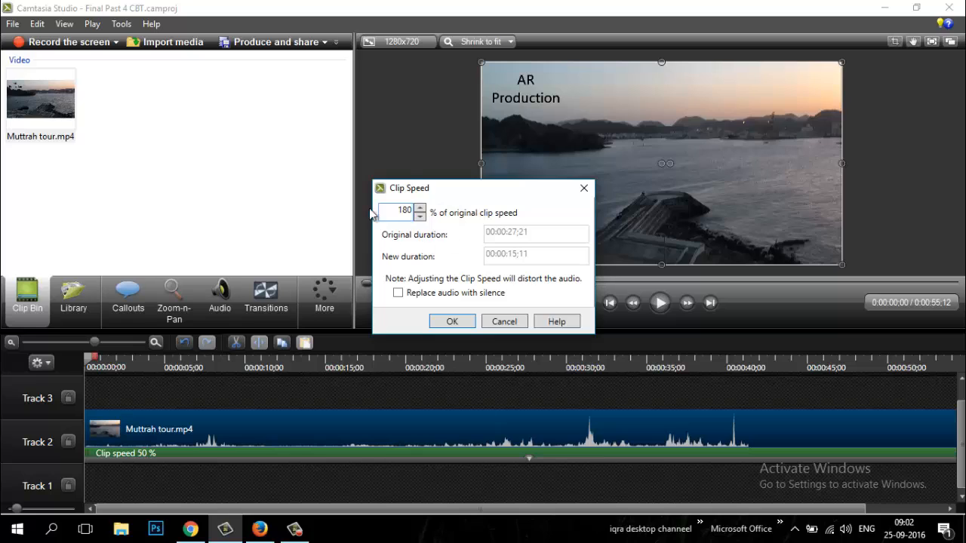
pyautogui.click(397, 294)
pyautogui.click(448, 322)
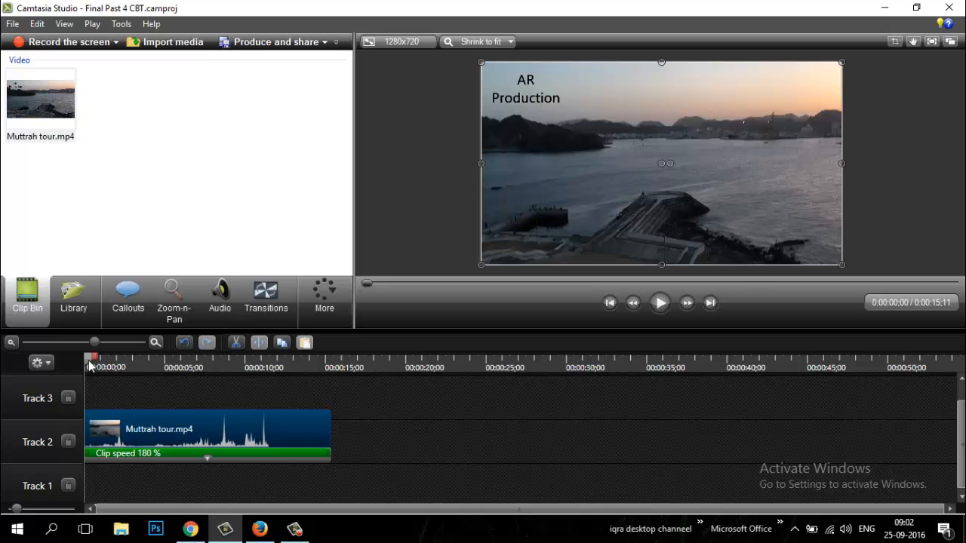
# Step: Preview the sped-up clip from about the 4-second mark, and move the playhead back to the timeline start
pyautogui.moveTo(95, 361); pyautogui.dragTo(173, 363)
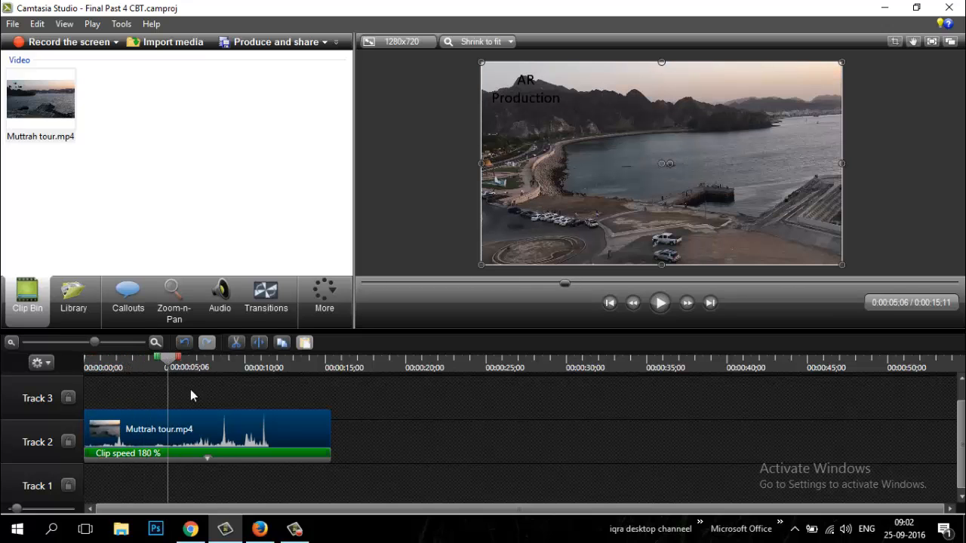
pyautogui.moveTo(160, 365); pyautogui.dragTo(154, 364)
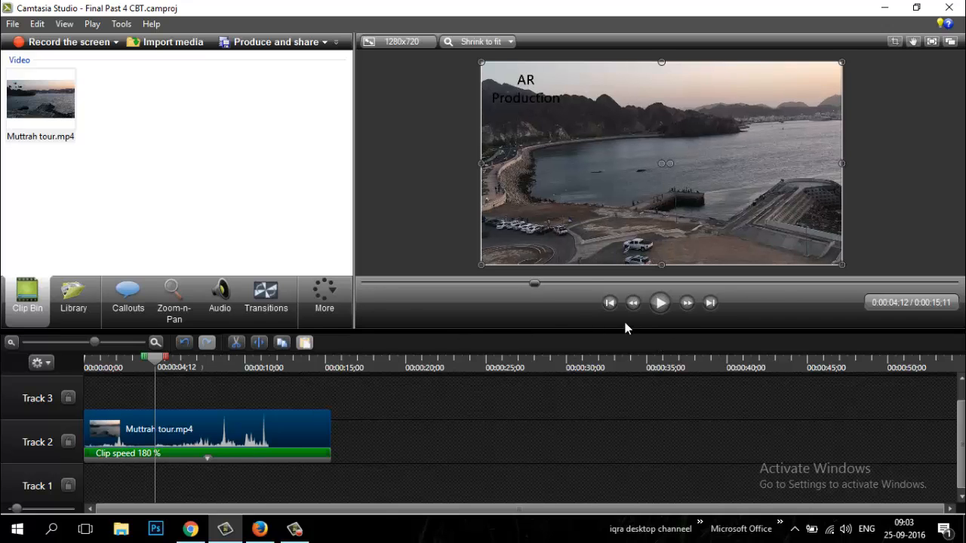
pyautogui.click(659, 303)
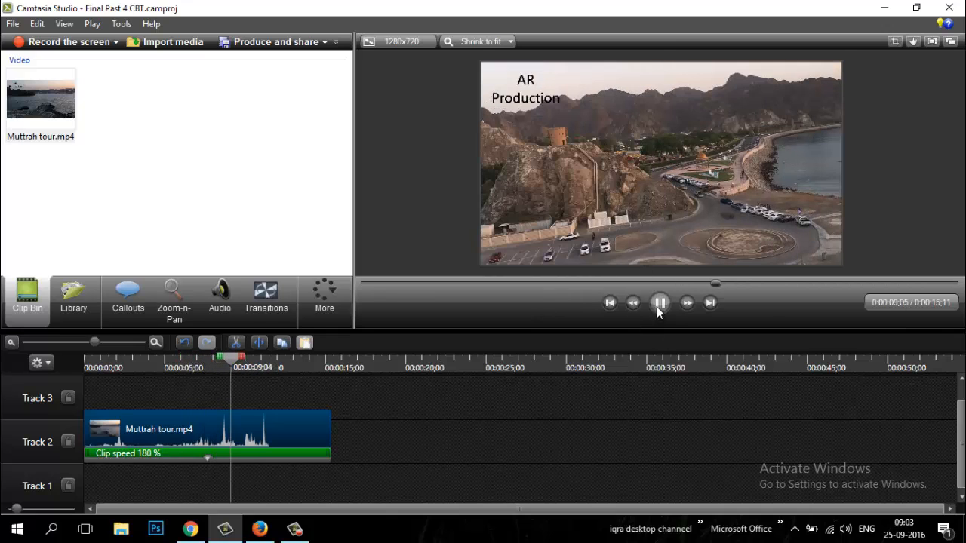
pyautogui.click(657, 304)
pyautogui.click(555, 189)
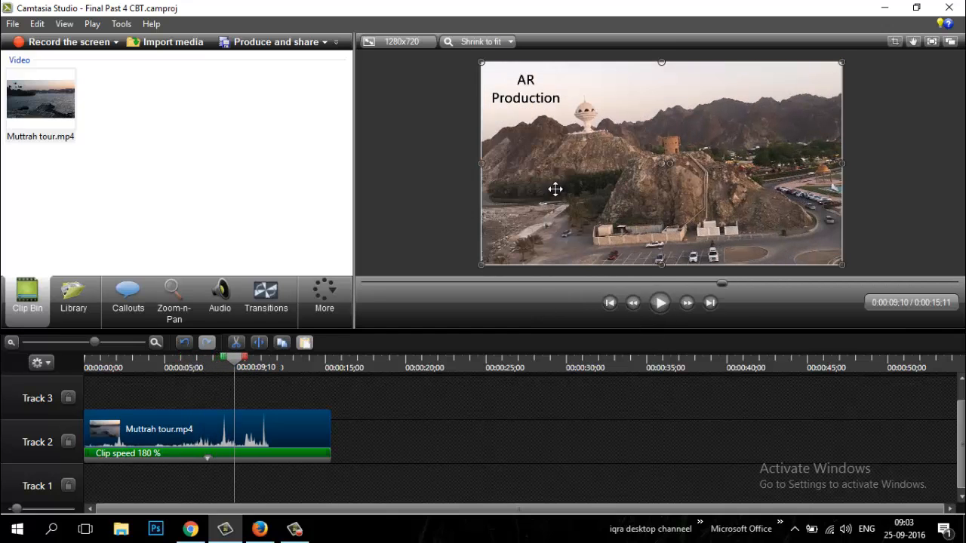
pyautogui.moveTo(231, 365); pyautogui.dragTo(200, 364)
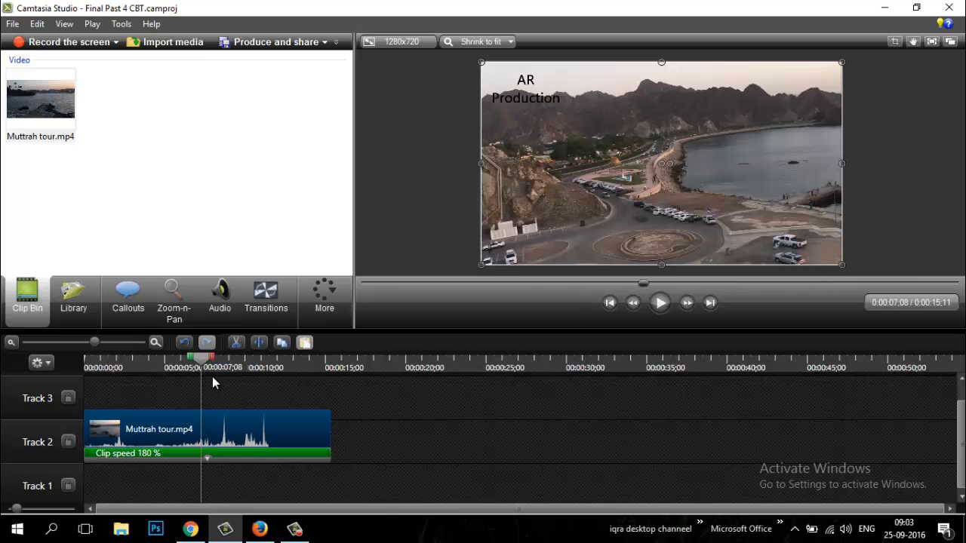
pyautogui.moveTo(202, 366); pyautogui.dragTo(86, 366)
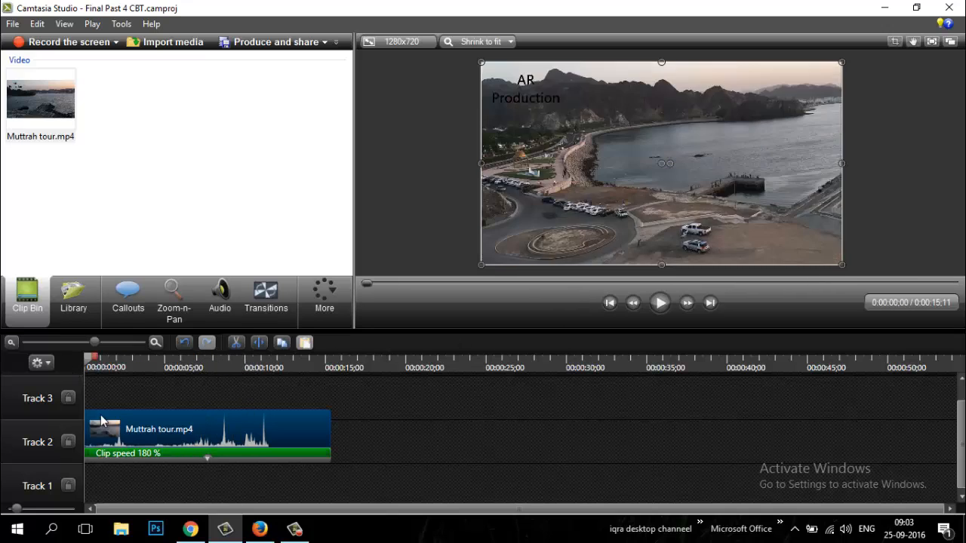
# Step: Produce the timeline as test.mp4 with the MP4 only (up to 720p) preset and finish the wizard
pyautogui.click(274, 46)
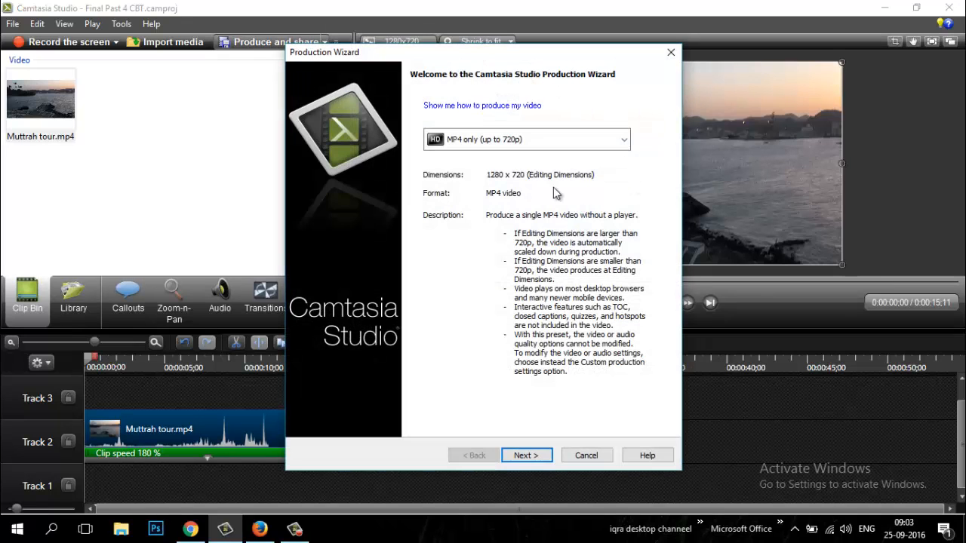
pyautogui.click(479, 144)
pyautogui.click(480, 145)
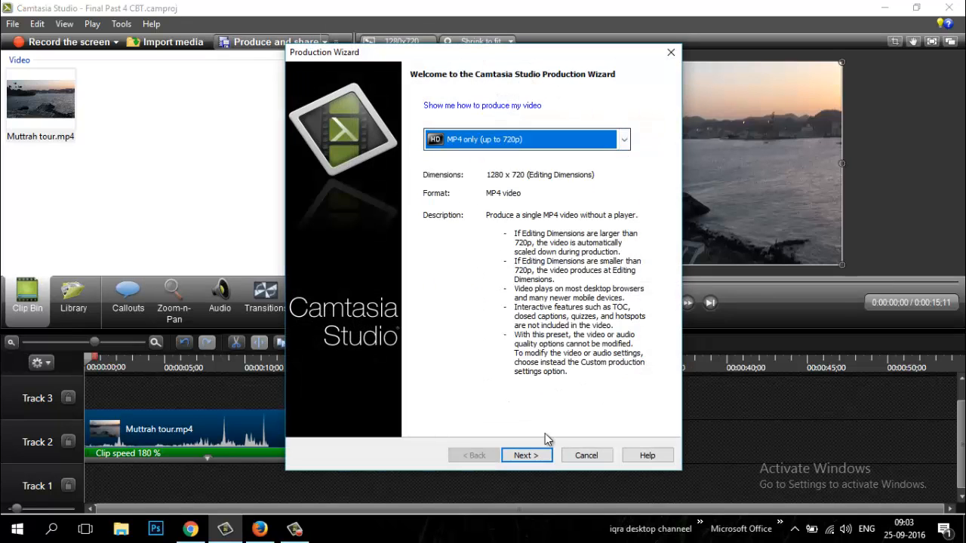
pyautogui.click(541, 458)
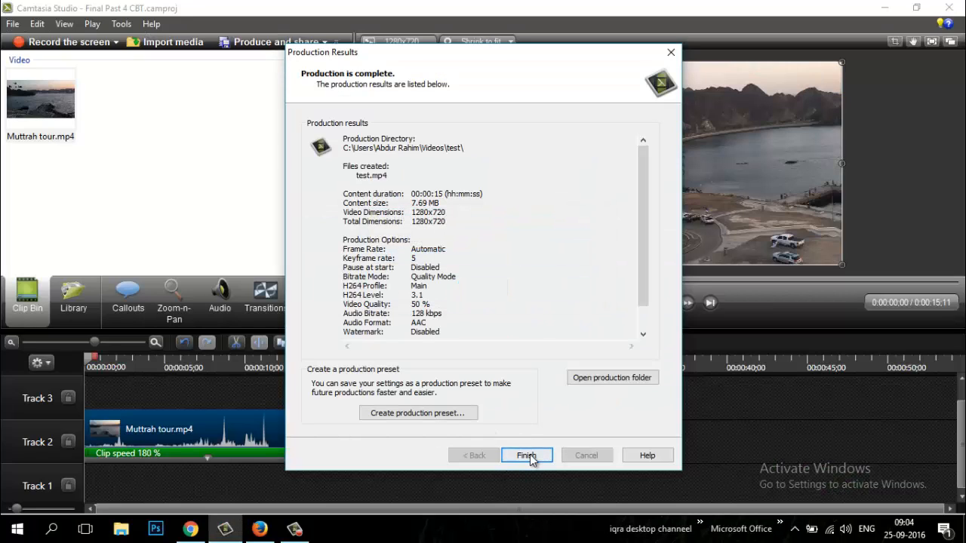
pyautogui.click(525, 456)
# Step: Switch to File Explorer, open the test folder in Videos and play the produced test video in VLC
pyautogui.click(890, 9)
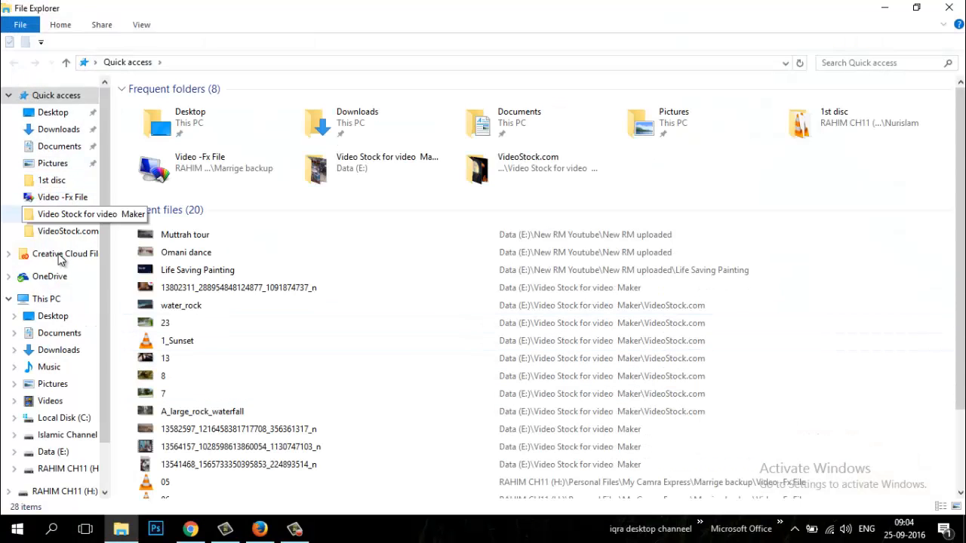
pyautogui.click(54, 400)
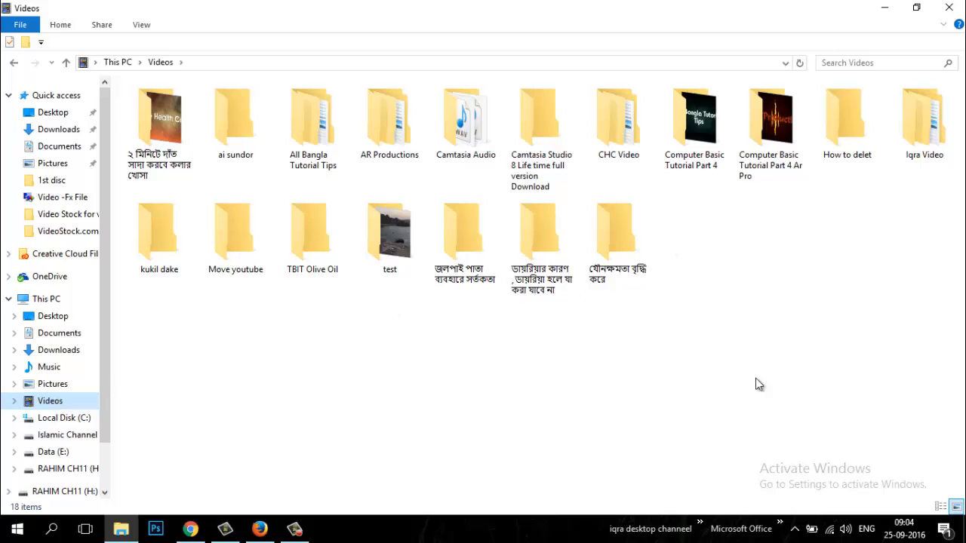
pyautogui.doubleClick(390, 232)
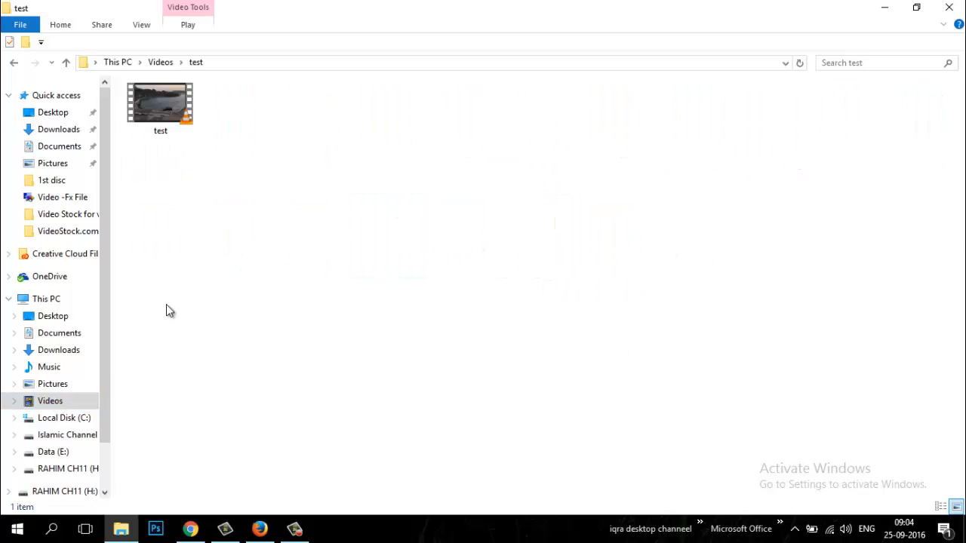
pyautogui.click(167, 114)
pyautogui.rightClick(167, 115)
pyautogui.click(201, 121)
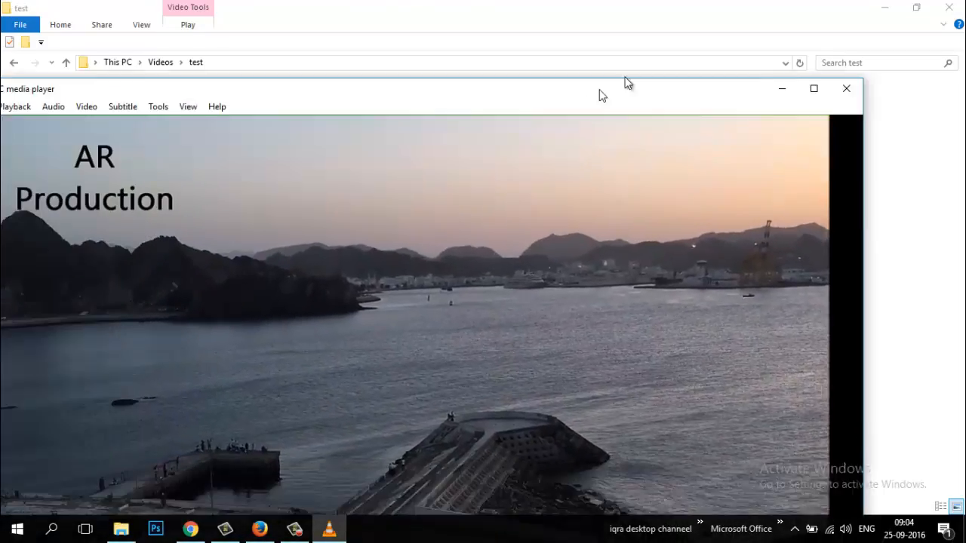
# Step: Adjust the VLC playback volume to 95% and watch the produced video in full screen
pyautogui.scroll(2, 592, 287)
pyautogui.scroll(-5, 602, 341)
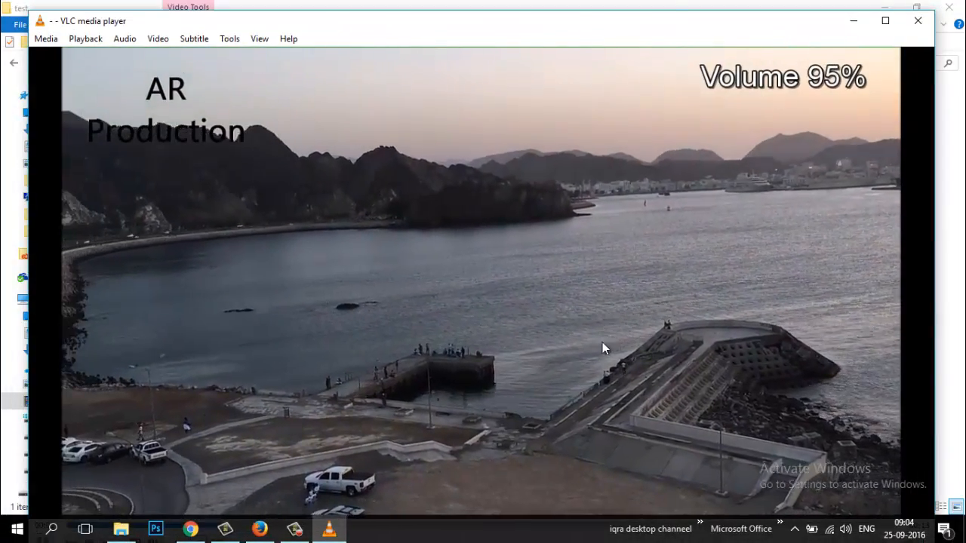
pyautogui.doubleClick(630, 390)
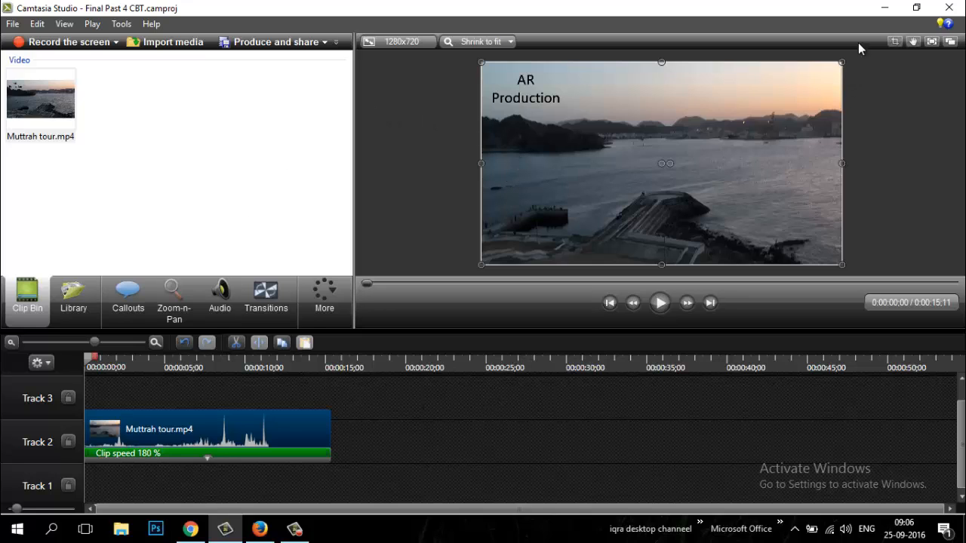
# Step: Minimize the video editor, switch to Chrome and look over the uploads and created playlists on the AR Production YouTube channel
pyautogui.click(884, 9)
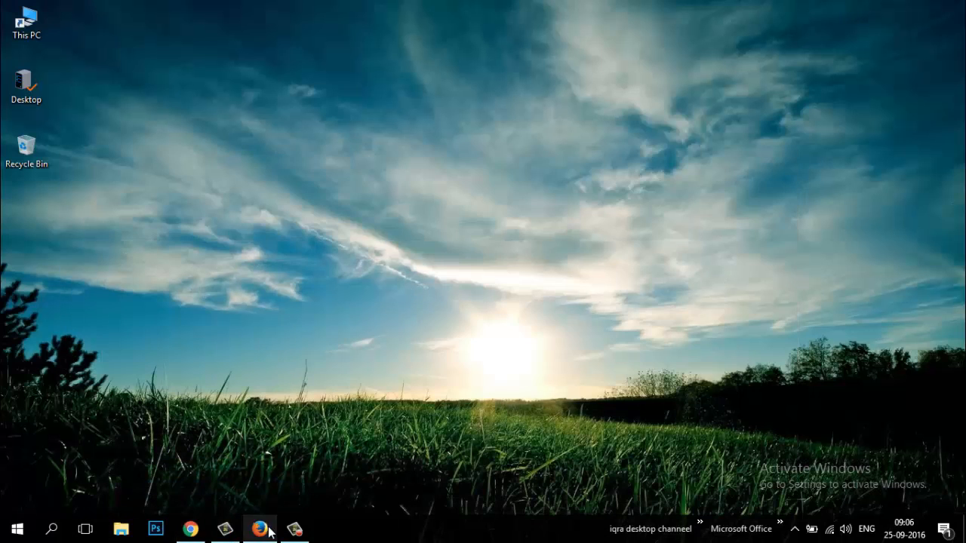
pyautogui.click(190, 530)
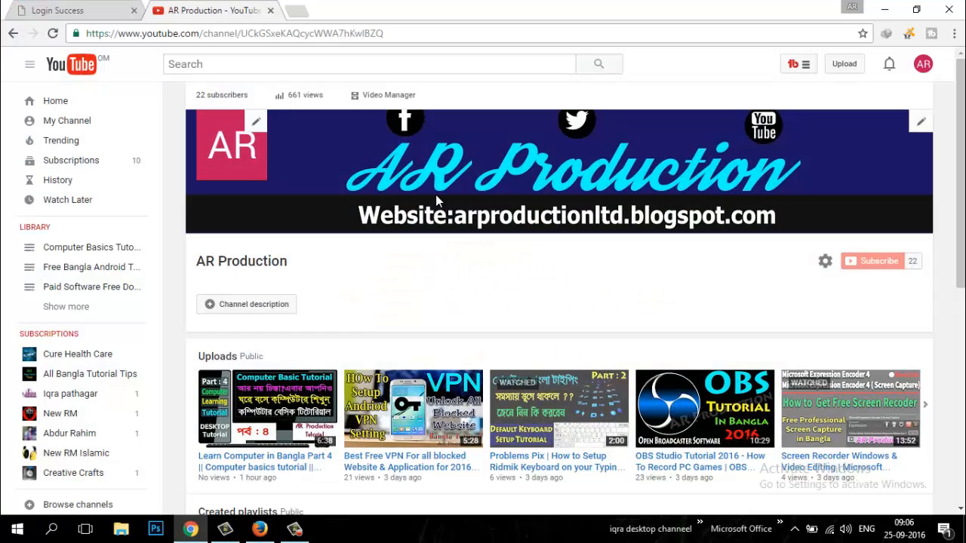
pyautogui.scroll(-2, 331, 132)
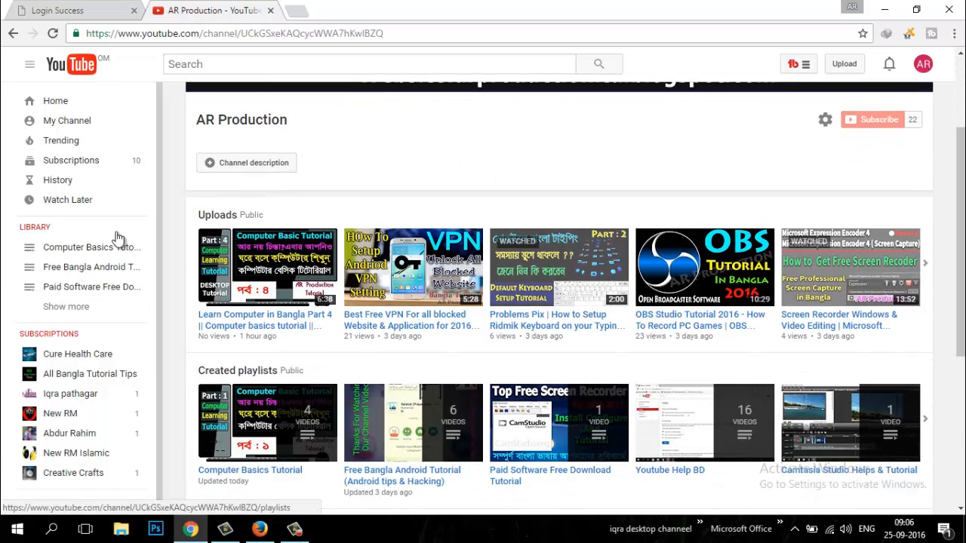
# Step: Expand the YouTube library list, view the Camtasia Studio Helps & Tutorial playlist, and minimize the browser
pyautogui.click(76, 308)
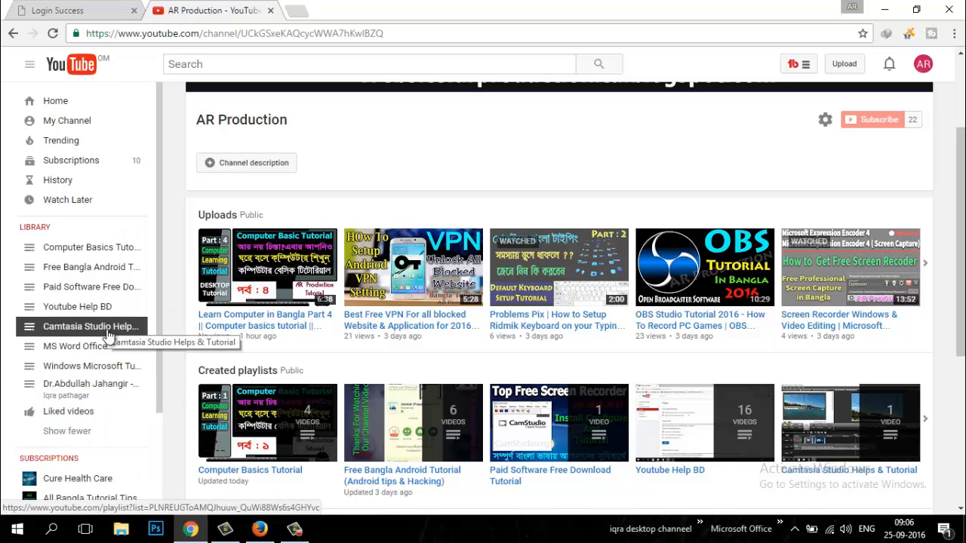
pyautogui.click(108, 327)
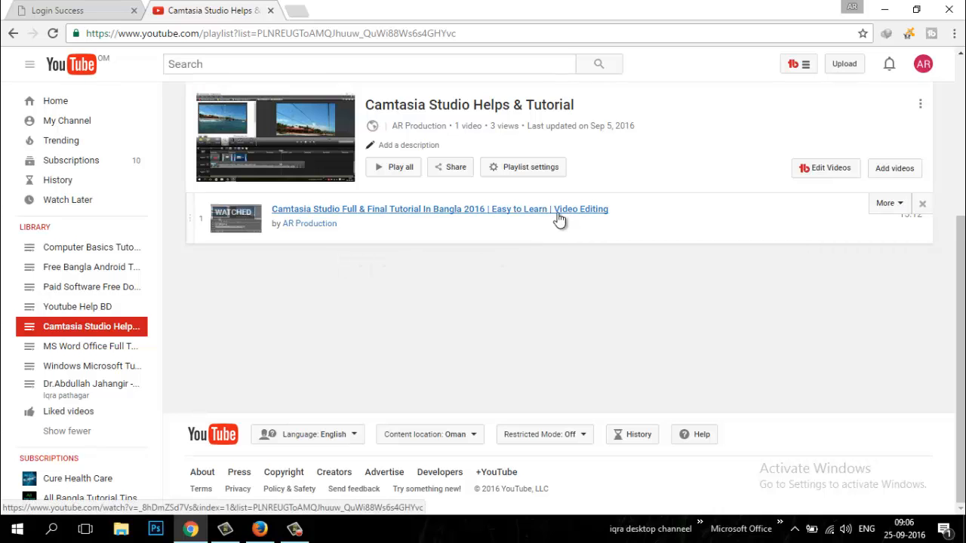
pyautogui.scroll(2, 573, 218)
pyautogui.click(885, 9)
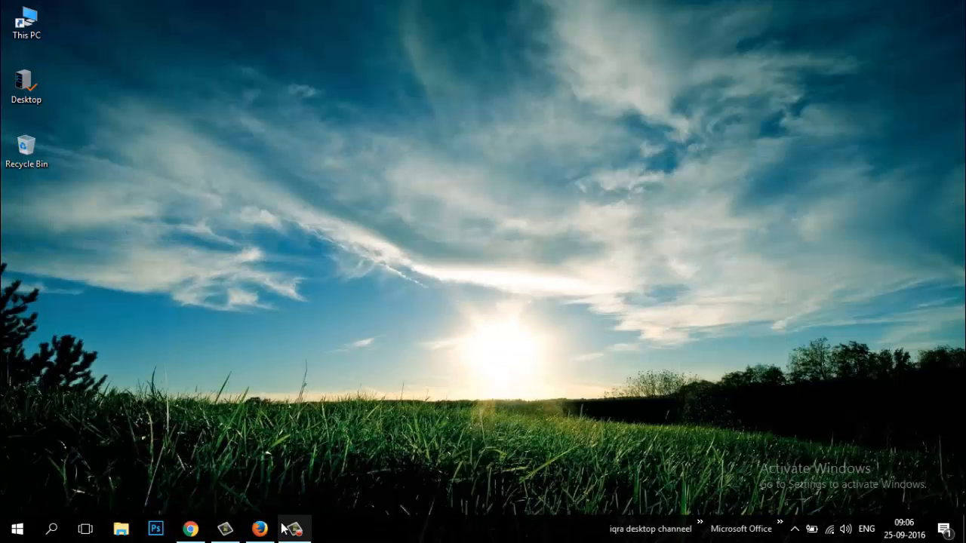